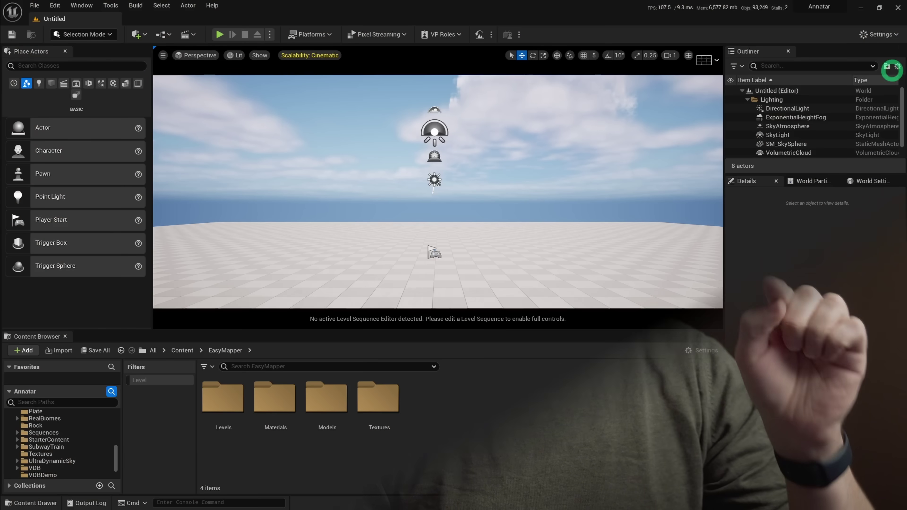
Step: Search the project settings for Allow Static Lighting
left_click(876, 33)
left_click(832, 68)
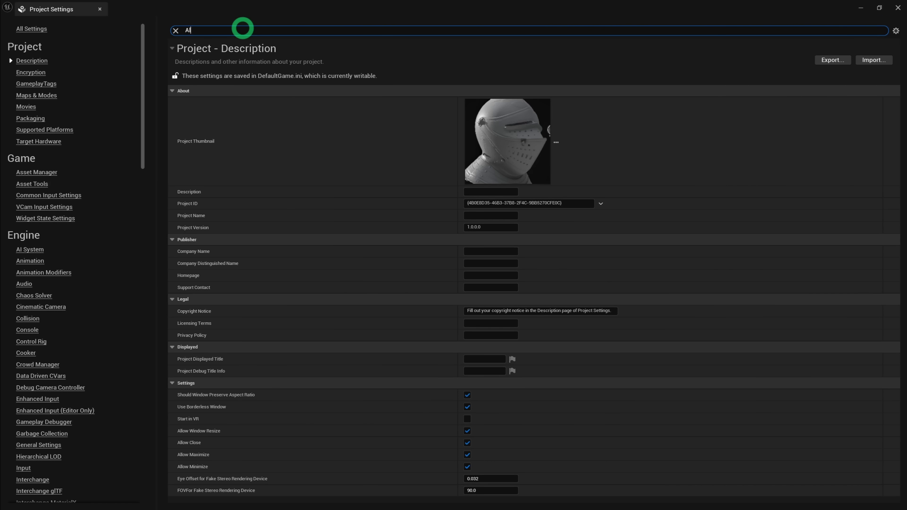
left_click(243, 27)
type("Allow Static Lighting")
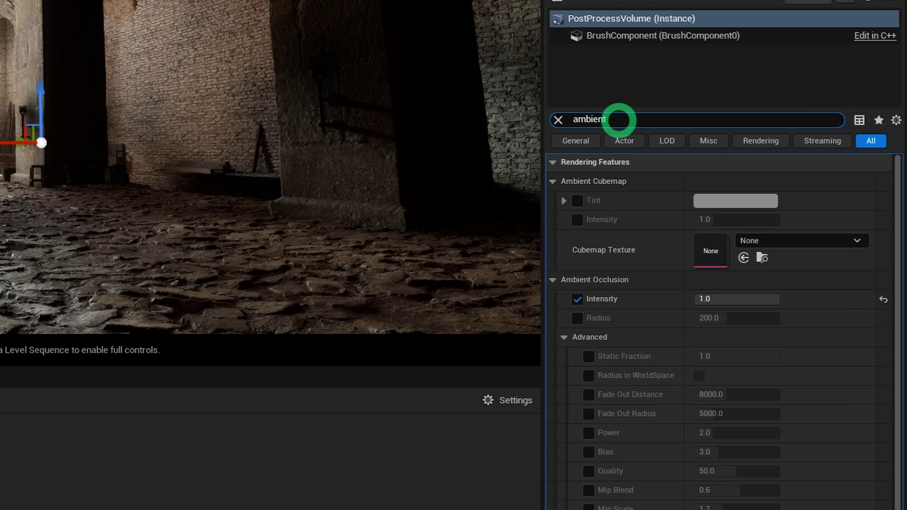
Step: Vary the post process volume's ambient occlusion intensity in the stone hall and subway scenes, and enter 1 in the living-room scene
left_click_drag(747, 297, 601, 299)
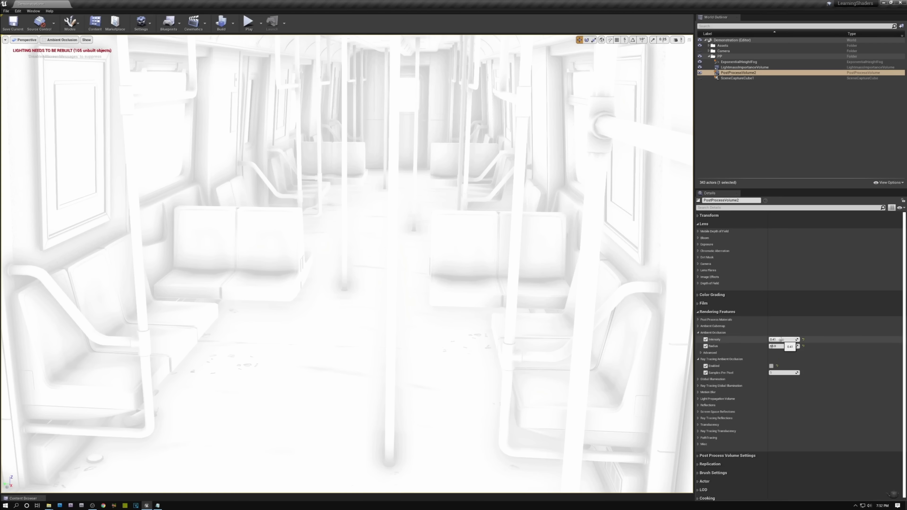
left_click_drag(781, 339, 828, 340)
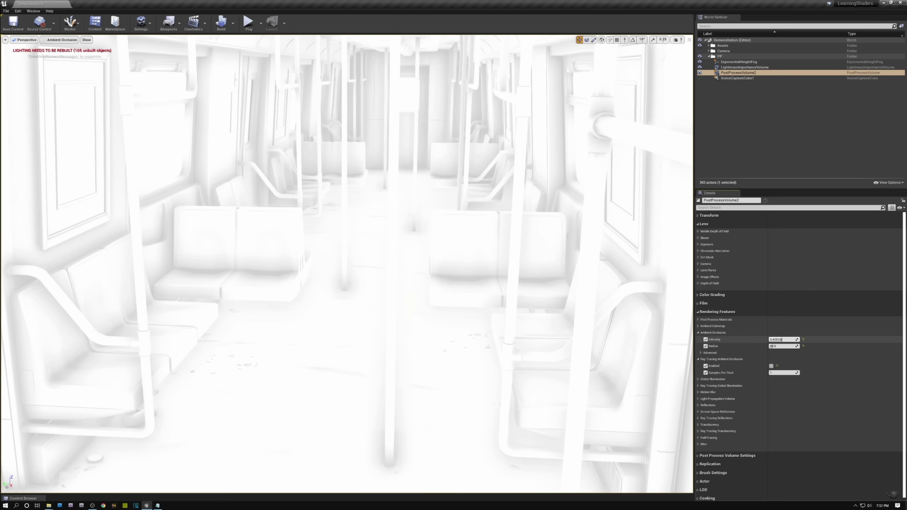
left_click_drag(781, 339, 807, 339)
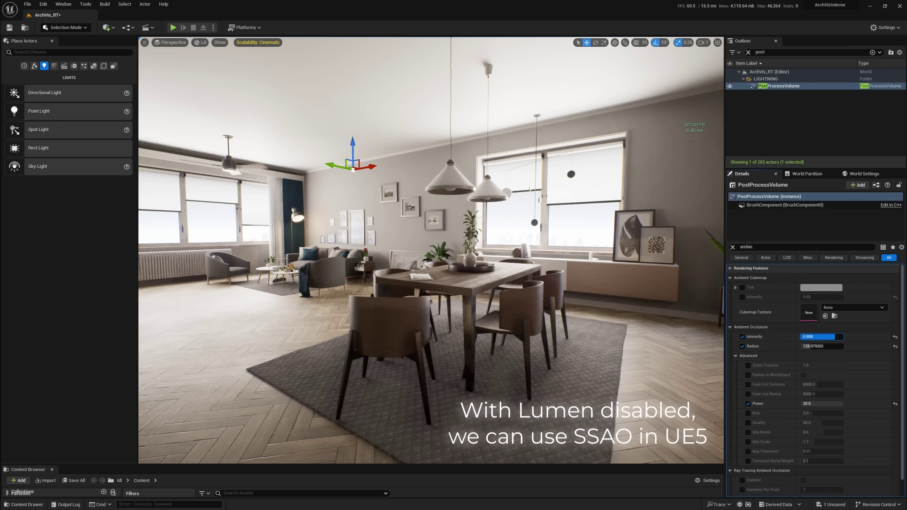
type("1")
key("Return")
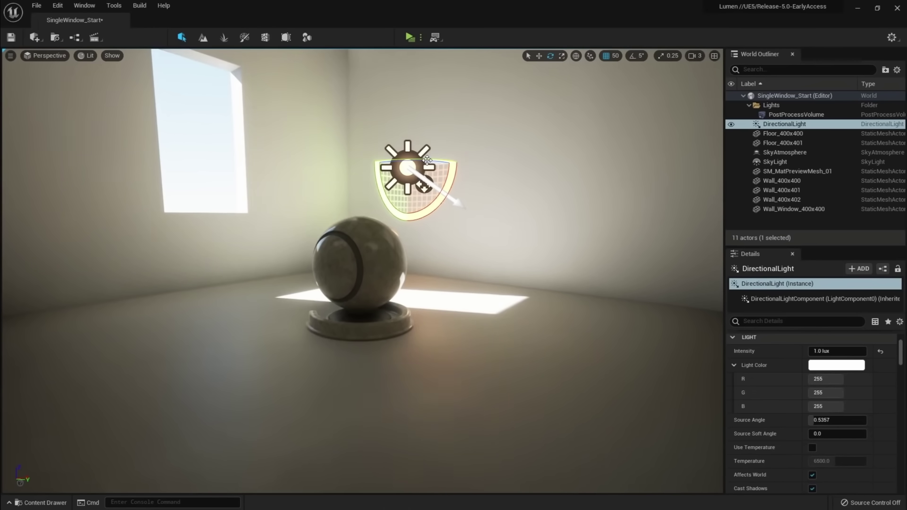
Step: Rotate the directional light in the single-window room and move the horned skull in the tiled room
left_click_drag(423, 190, 424, 183)
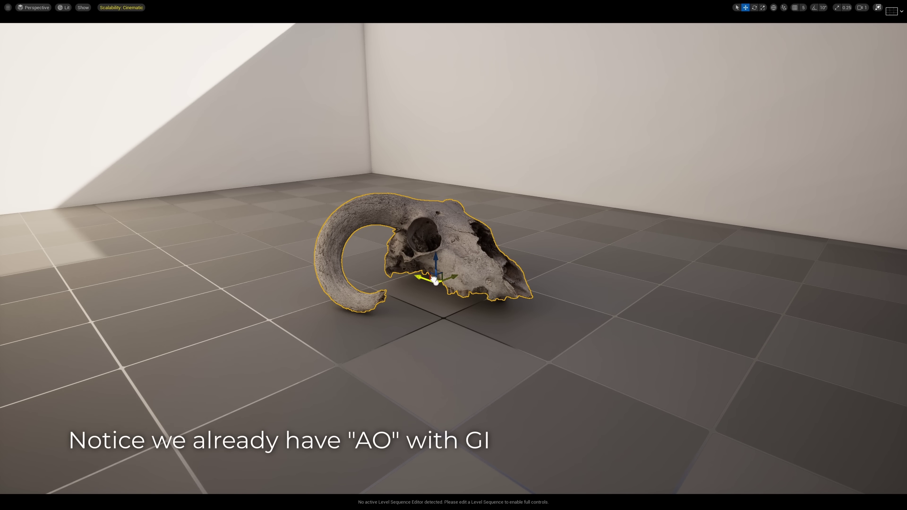
left_click_drag(436, 281, 468, 254)
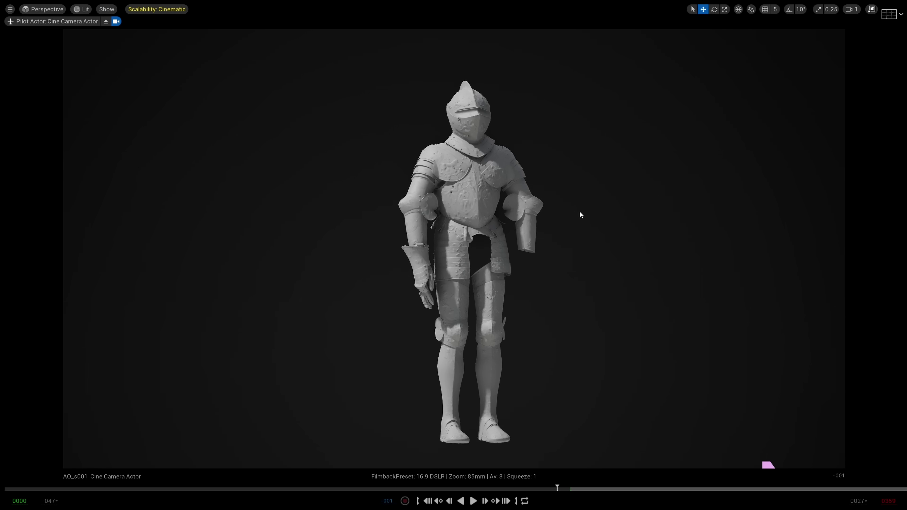
Step: Connect the ambient occlusion texture's RGB output to the knight armor material's Ambient Occlusion input and apply the material
right_click_drag(583, 217, 560, 239)
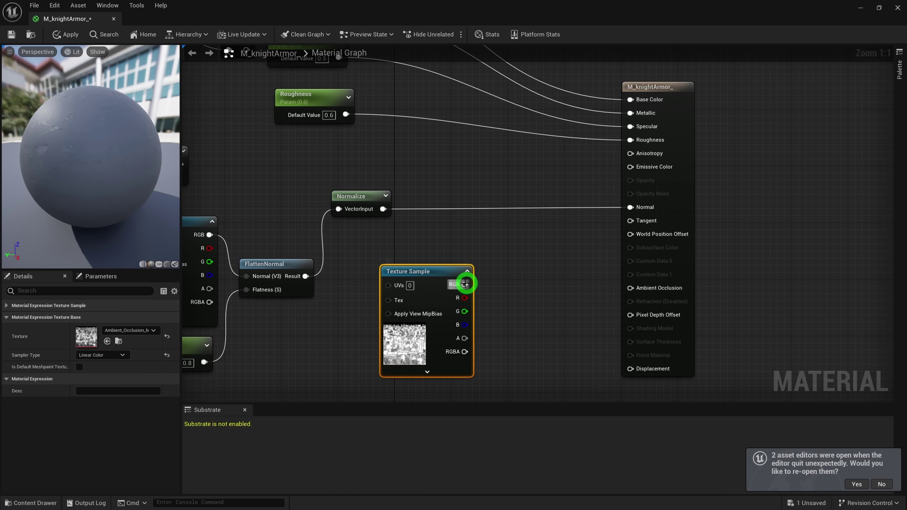
left_click_drag(464, 284, 641, 288)
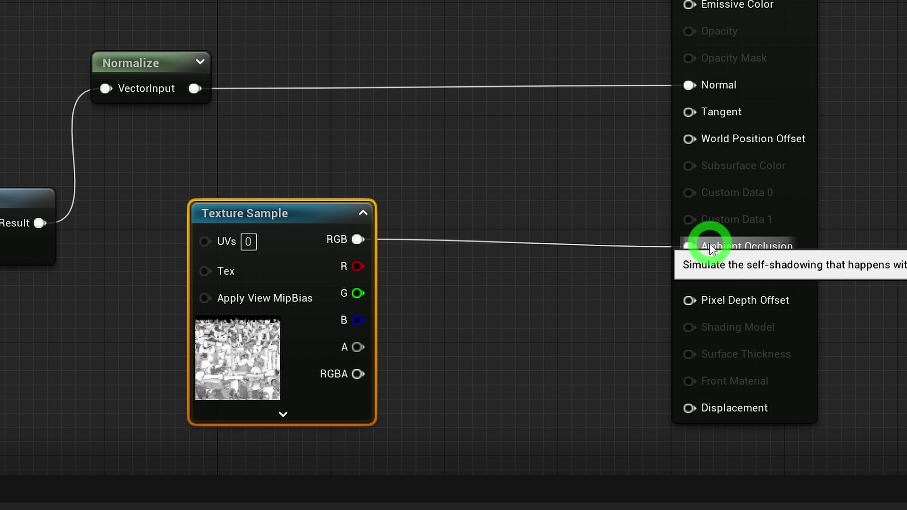
left_click(66, 34)
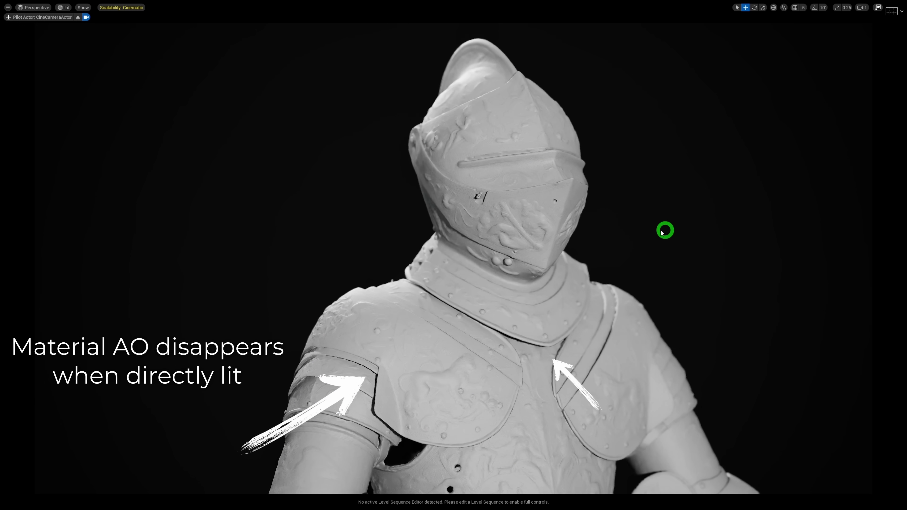
Step: Move the light around the knight's bust to examine the material's ambient occlusion under direct lighting
left_click_drag(659, 231, 540, 230)
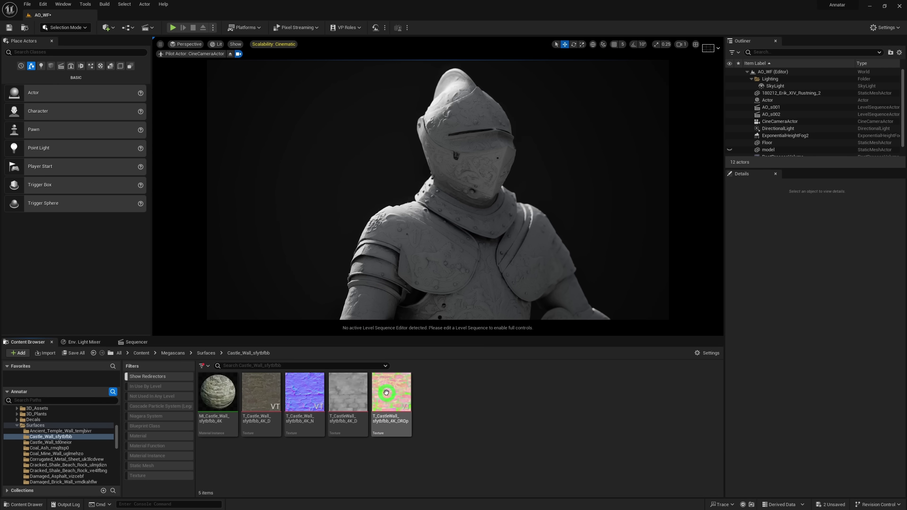
Step: Open the castle wall's packed 4K mask texture and isolate its red channel by hiding blue and green
double_click(386, 392)
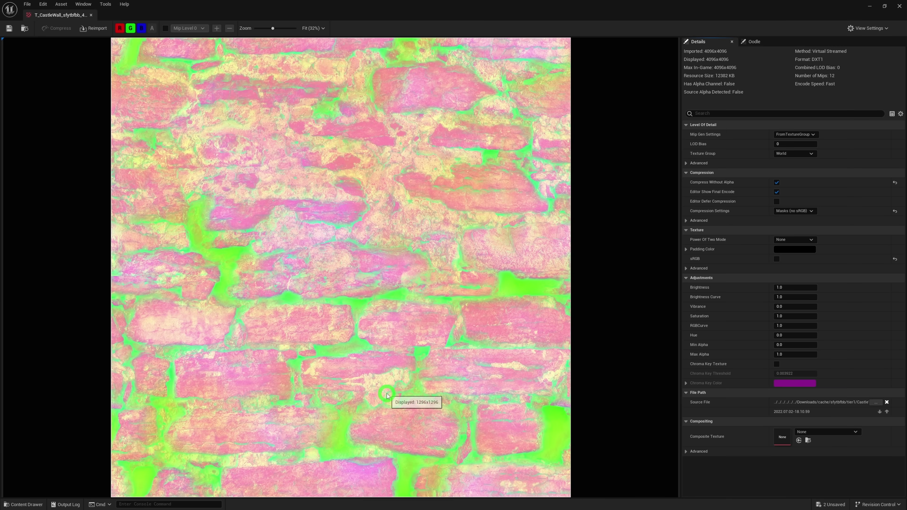
left_click(146, 31)
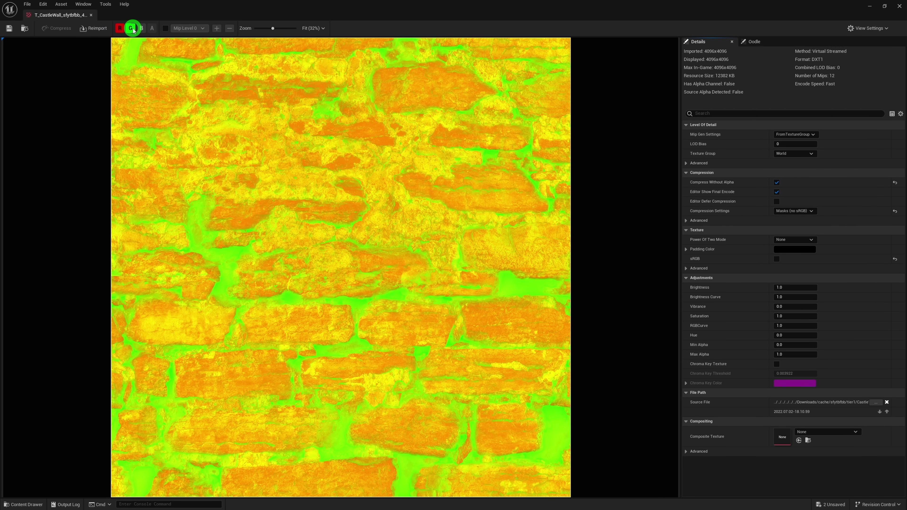
left_click(131, 28)
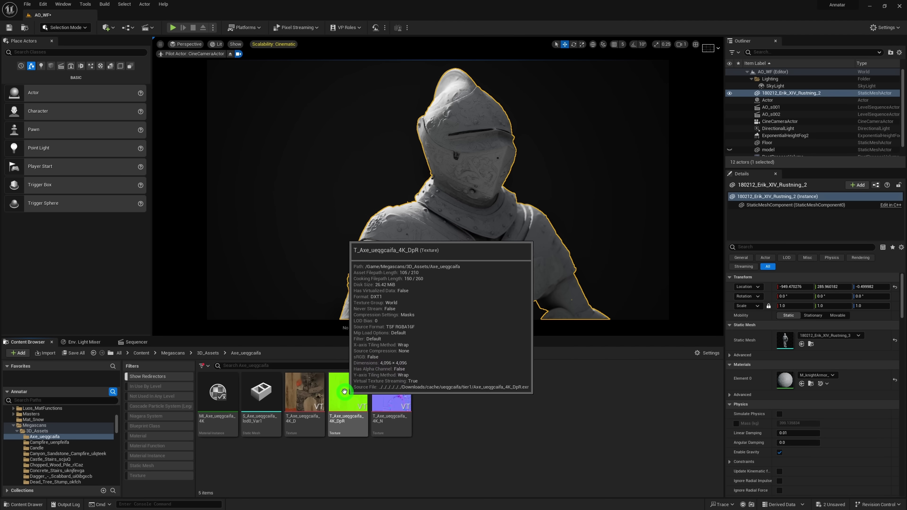
Step: Open the T_Axe_ueqgcaifa_4K_DpR texture to inspect its individual color channels
double_click(343, 391)
left_click(132, 69)
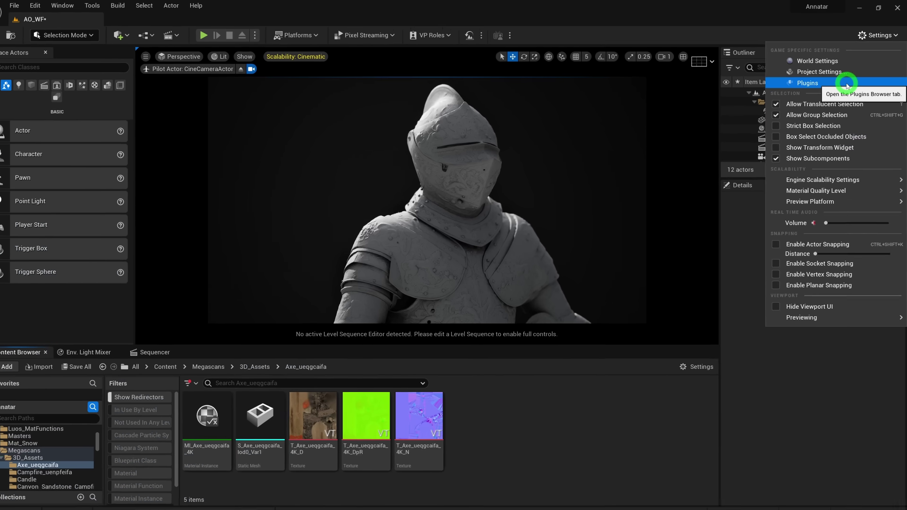
Step: Search the plugins for Modeling
left_click(788, 163)
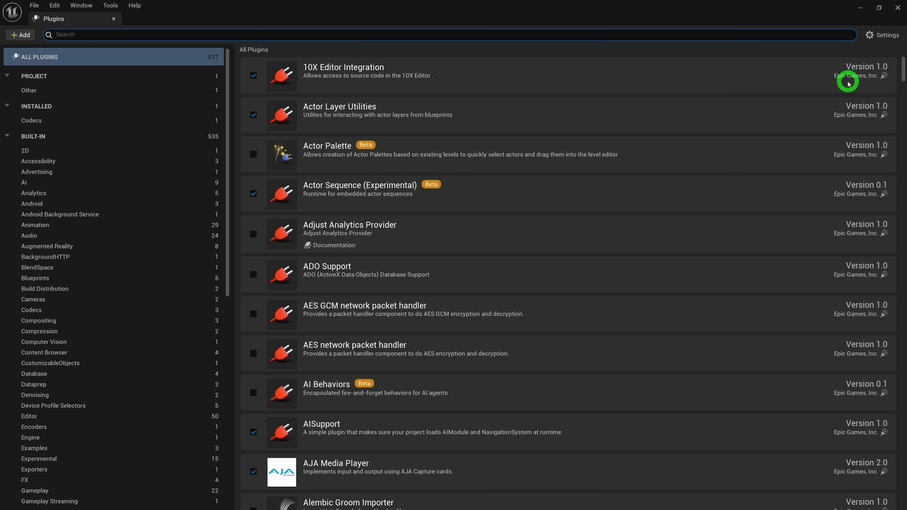
left_click(334, 36)
type("Modeling")
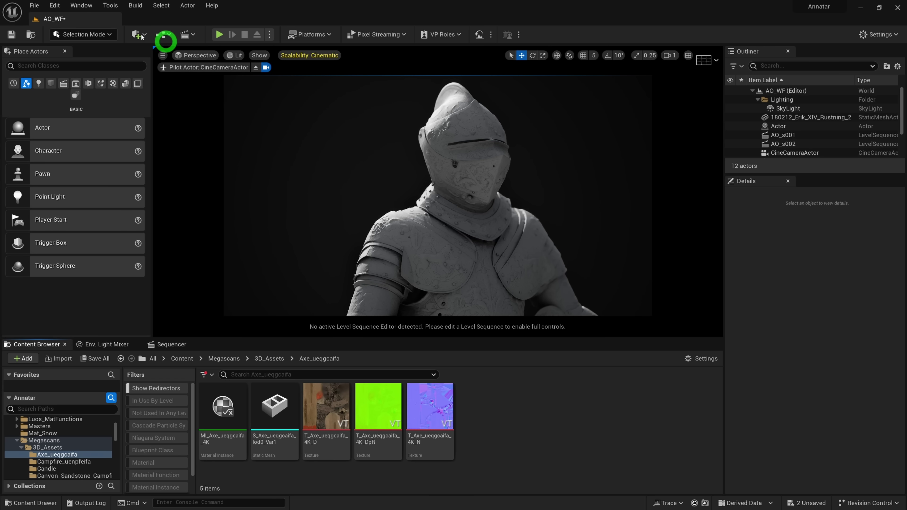
Step: Switch the level editor from Selection to Modeling mode
left_click(87, 35)
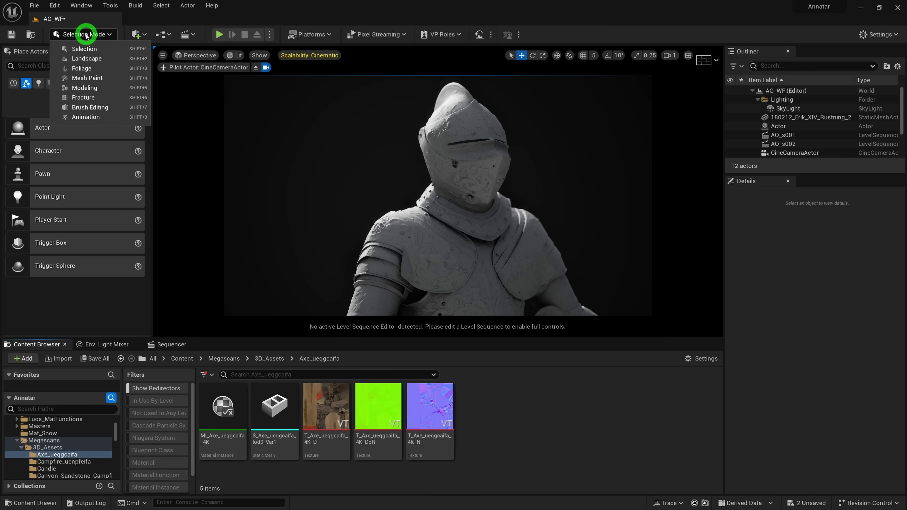
left_click(98, 90)
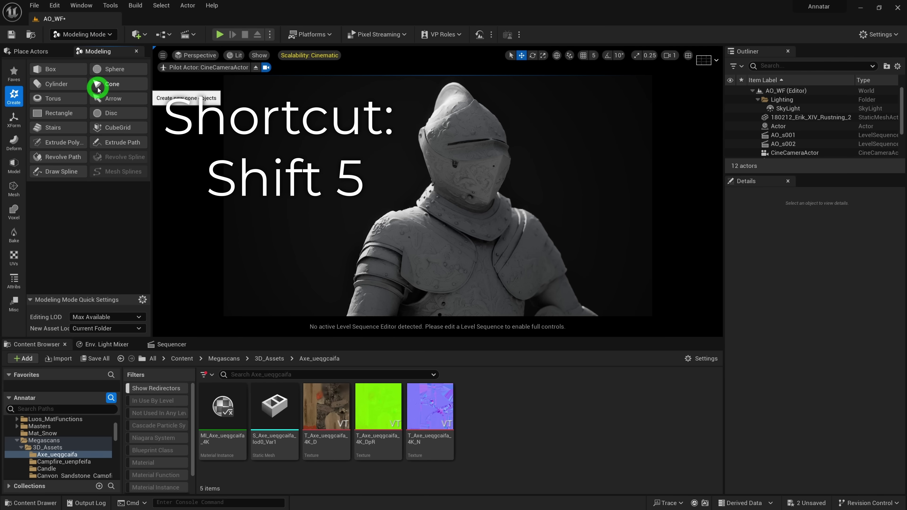
Step: Start a Bake Textures operation on the helmet mesh with Ambient Occlusion as the output type
left_click(448, 201)
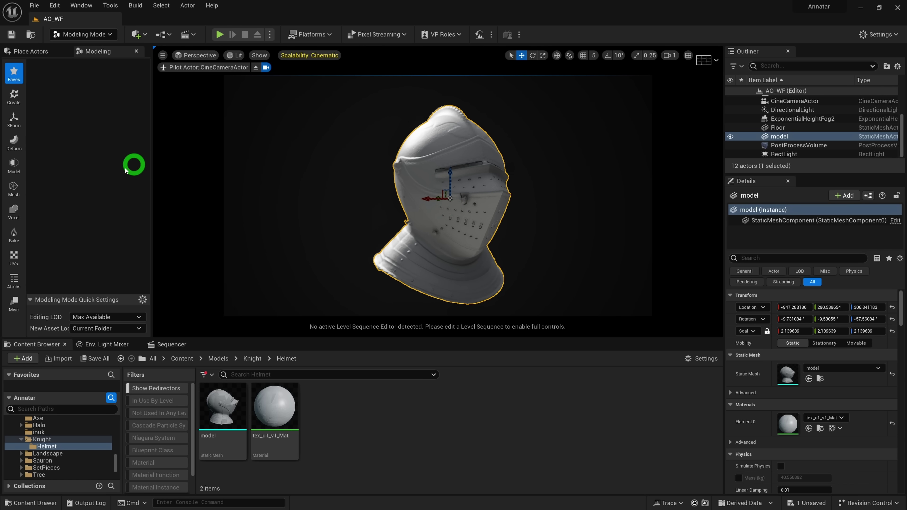
left_click(20, 242)
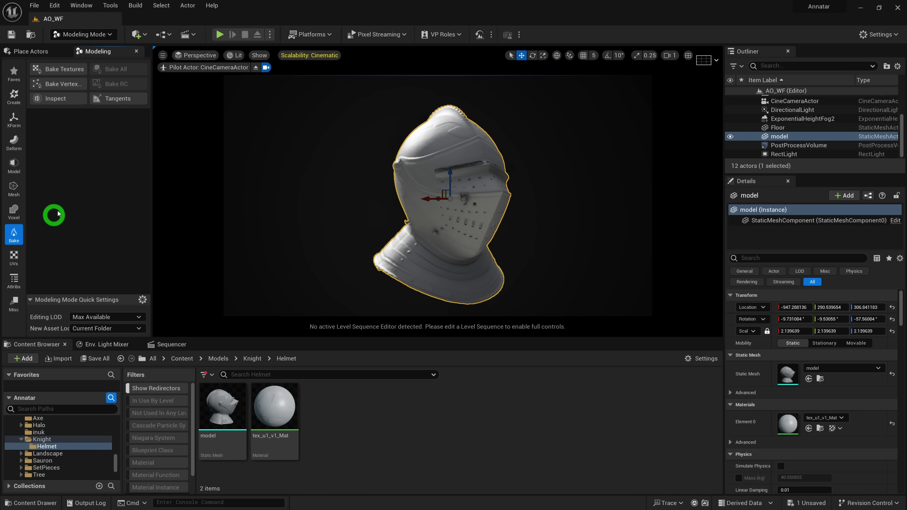
left_click(69, 72)
left_click(124, 102)
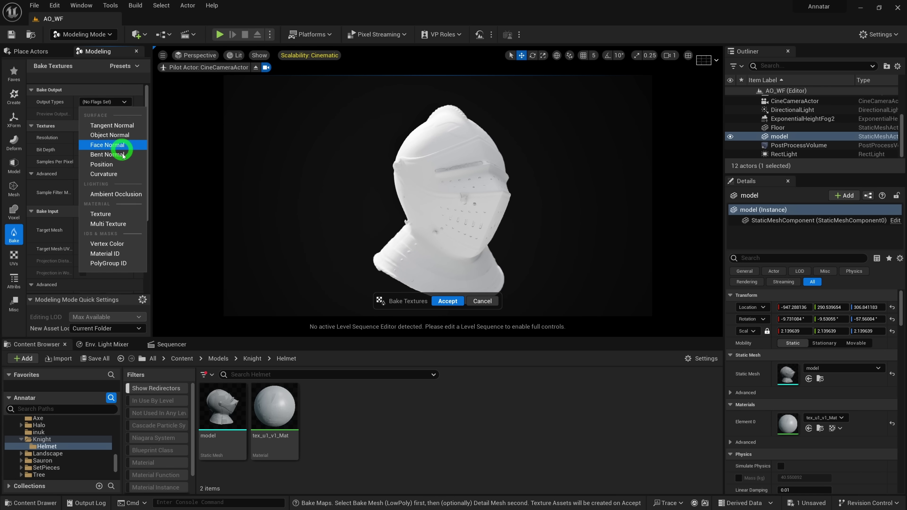
left_click(132, 194)
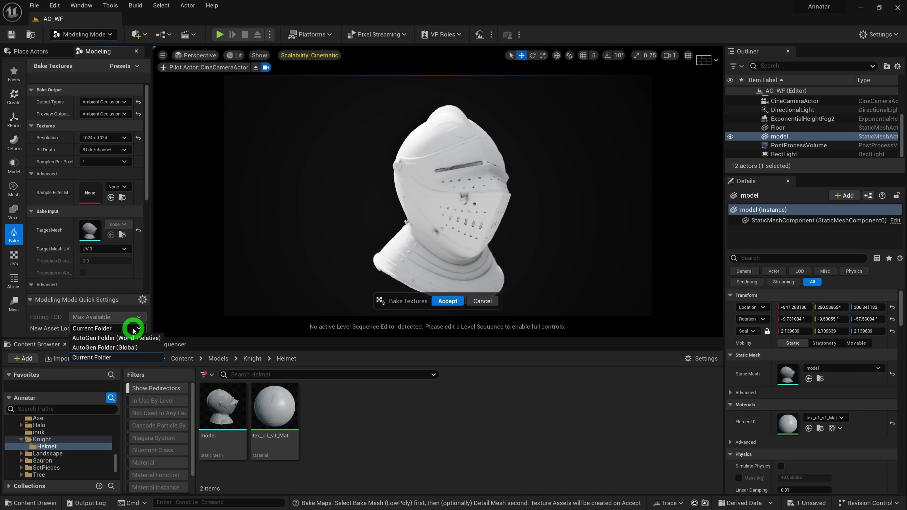
Step: Set the bake resolution to 1024 x 1024 and bake the helmet's ambient occlusion texture into the current folder
left_click(118, 149)
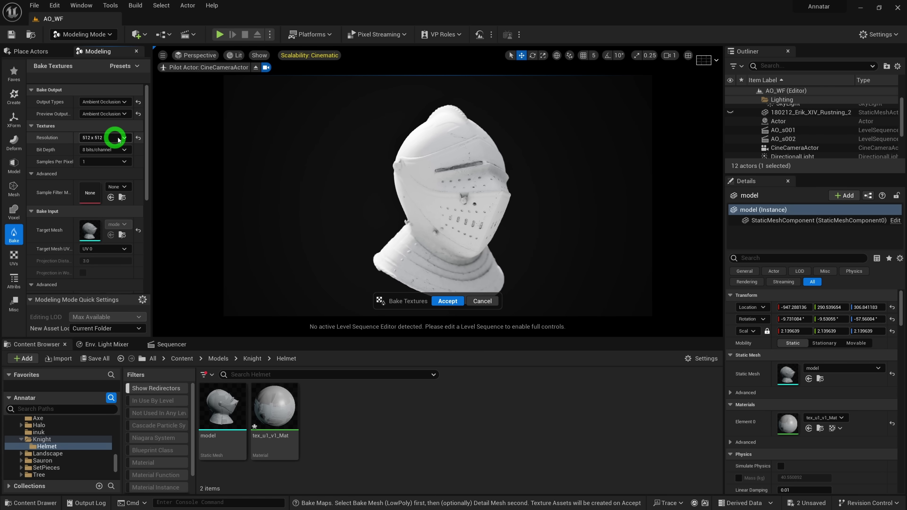
left_click(118, 139)
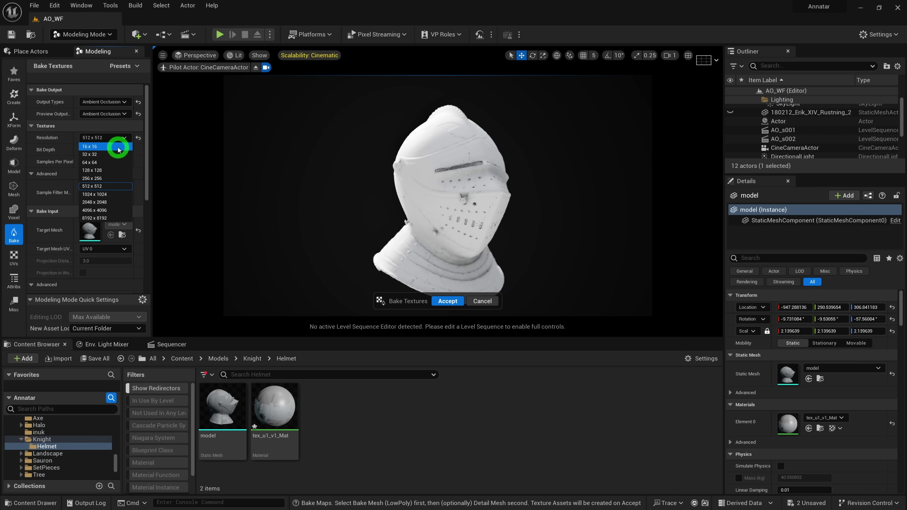
left_click(105, 194)
left_click(441, 299)
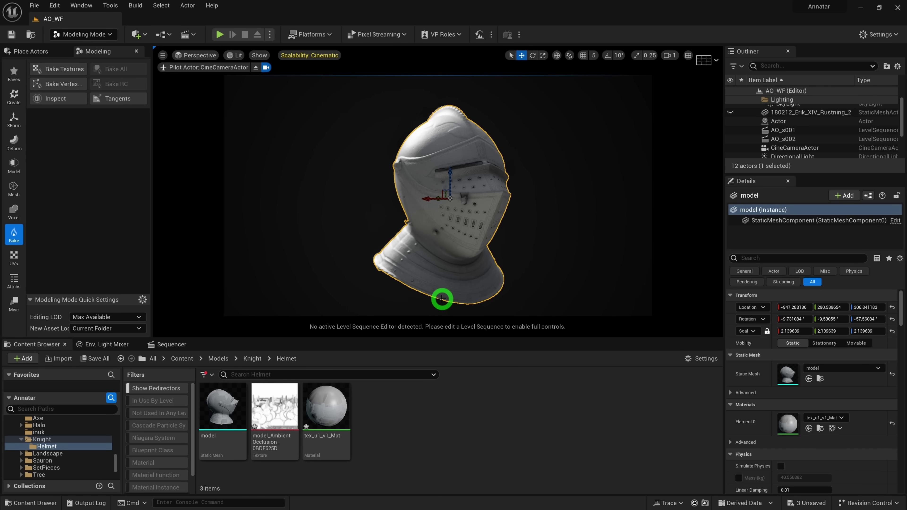